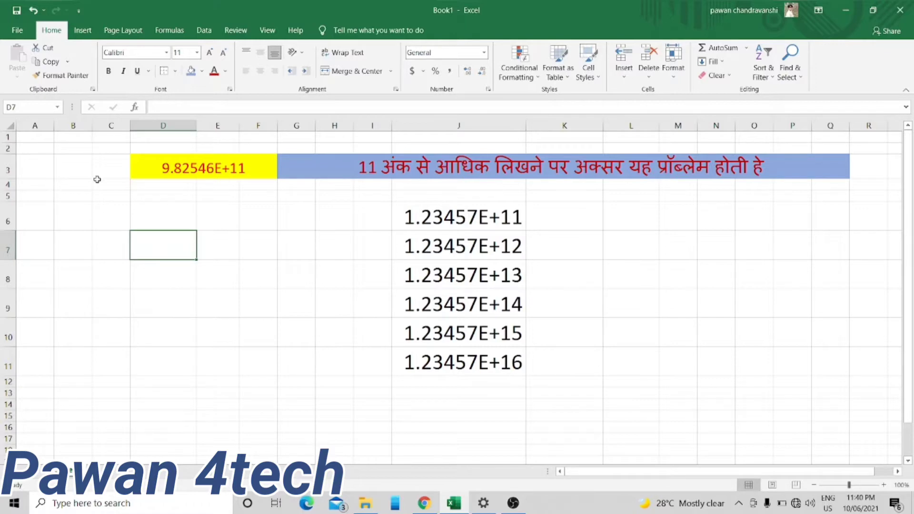
click(183, 158)
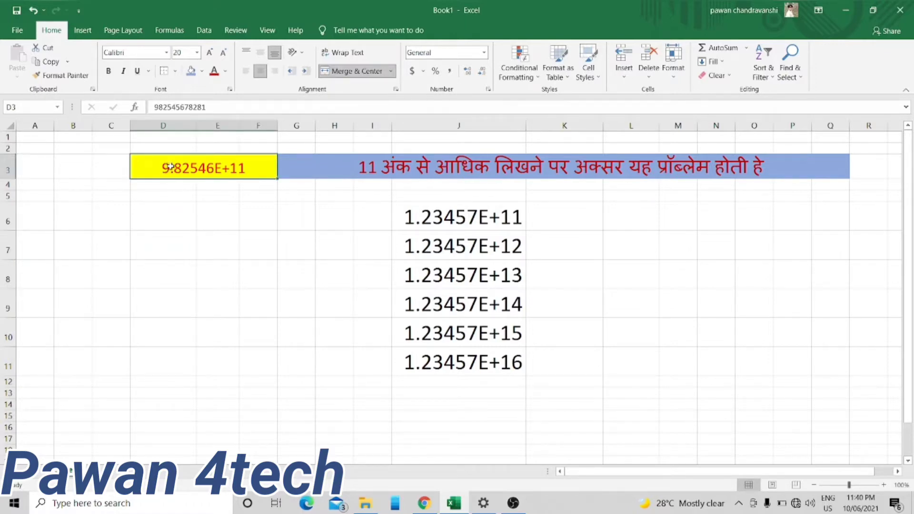
click(149, 210)
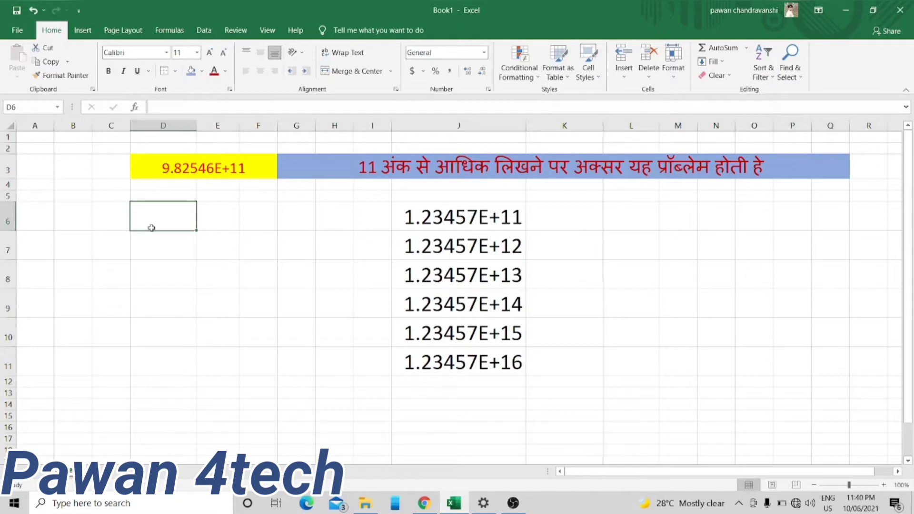
text(12)
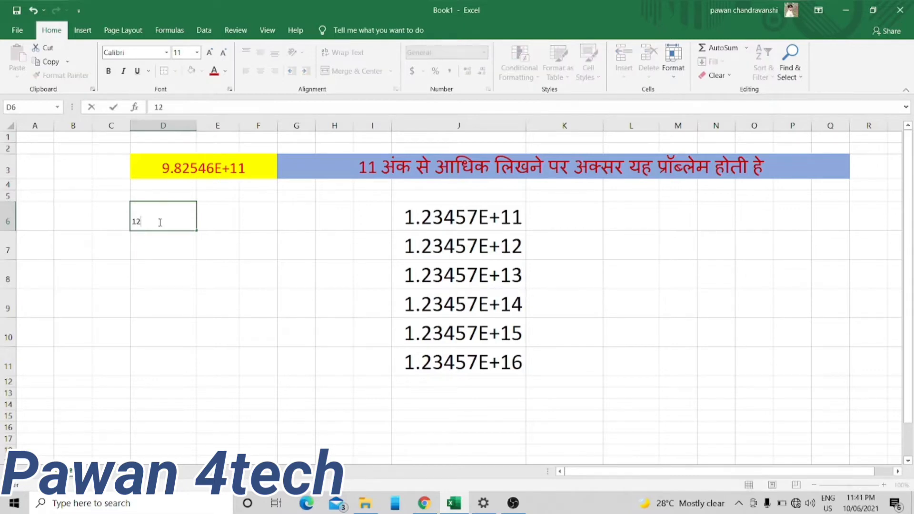
text(3456789)
text(12)
key(Return)
click(177, 223)
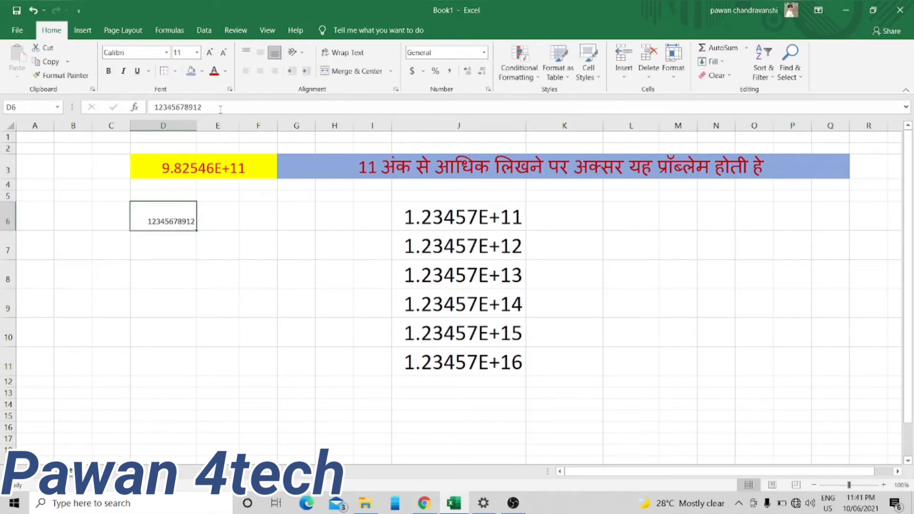
click(220, 108)
text(3)
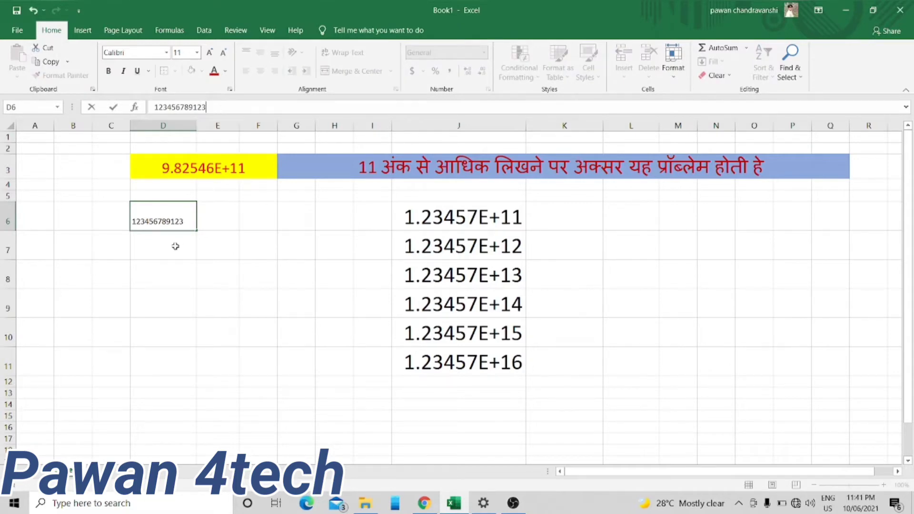
click(157, 243)
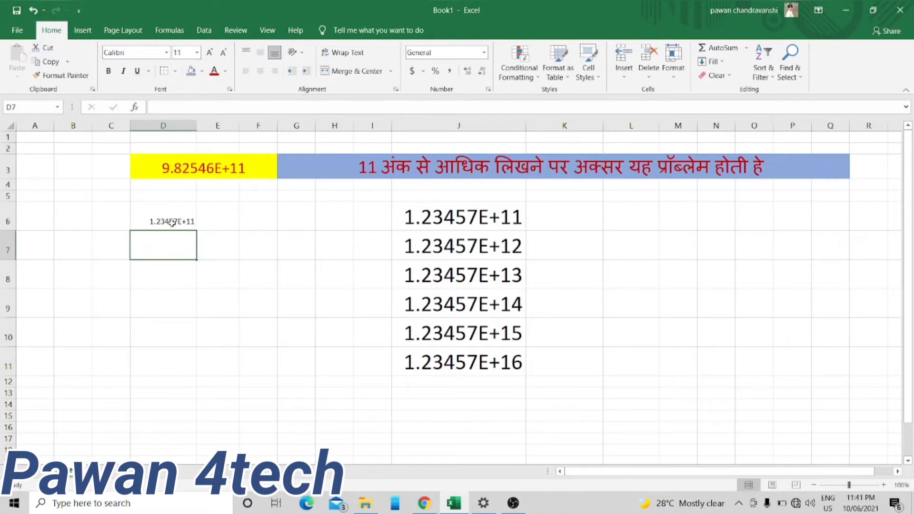
click(174, 220)
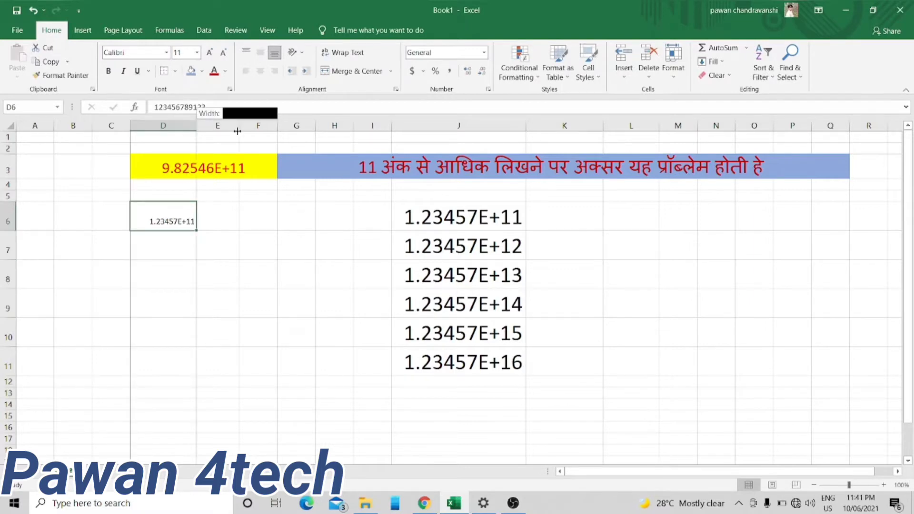
mouse_move(196, 126)
mouse_down()
mouse_move(237, 125)
mouse_move(217, 126)
mouse_up()
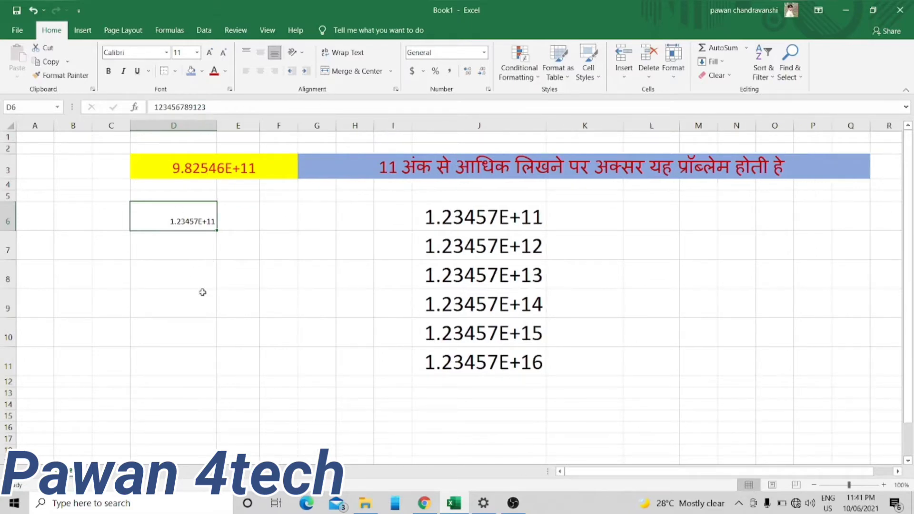
click(169, 246)
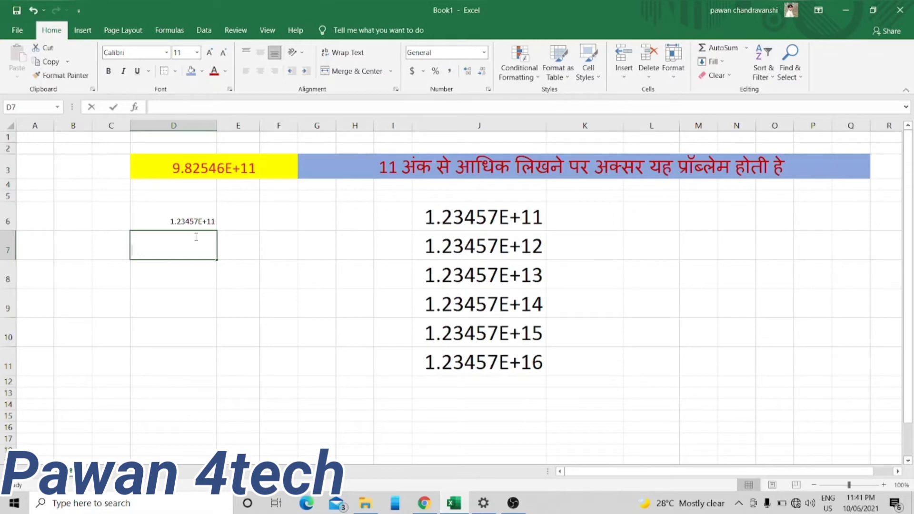
text(123456789)
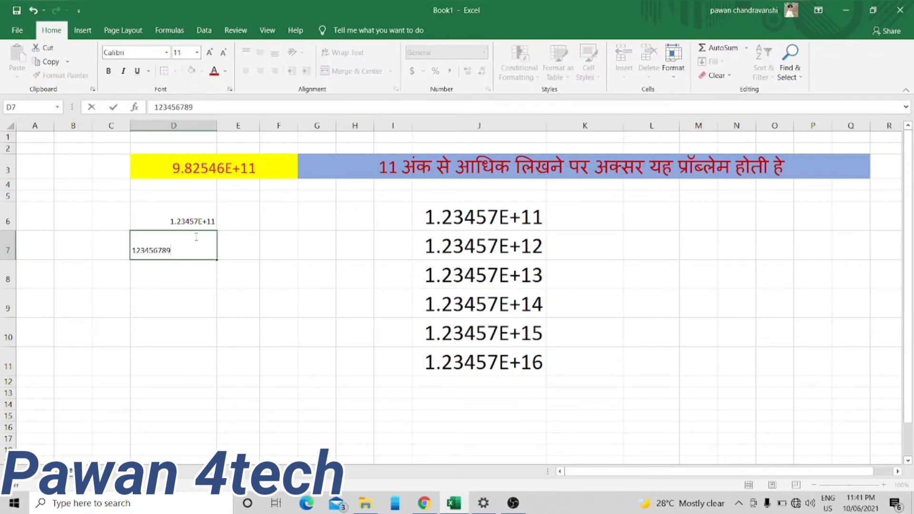
text(12)
text(34)
click(186, 270)
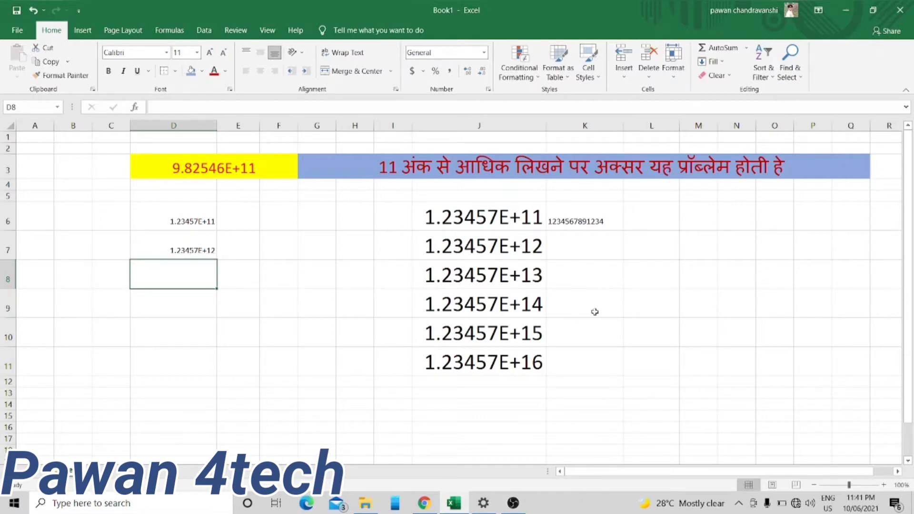
click(569, 223)
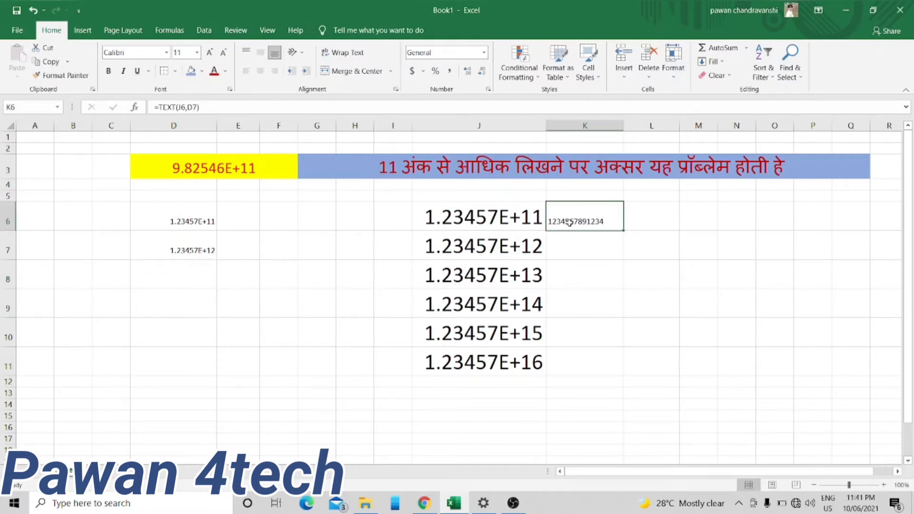
Step: Delete the old TEXT formula from K6, then inspect the full values stored in J6, J9, J10 and J11
key(Delete)
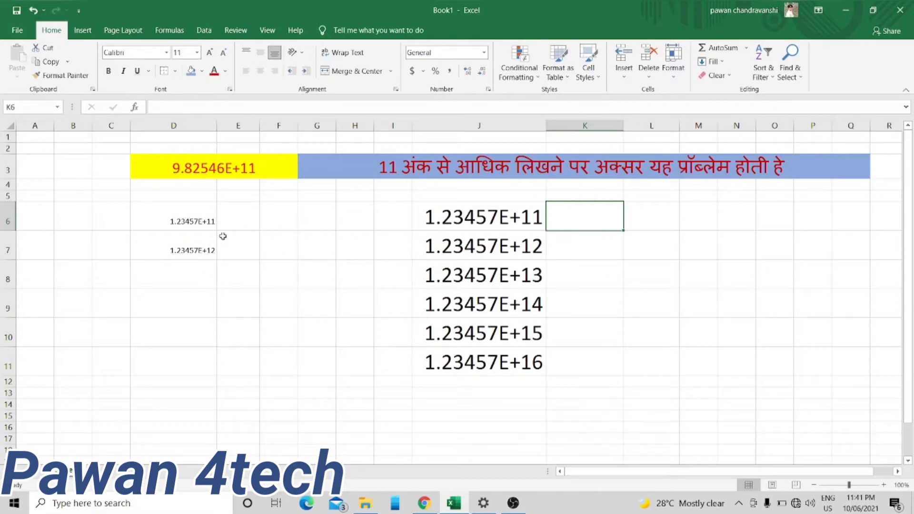
click(333, 222)
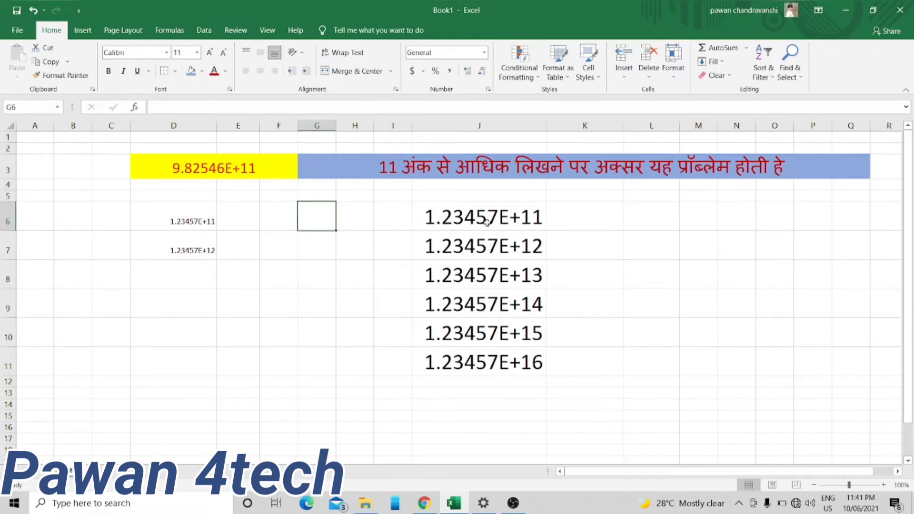
click(540, 218)
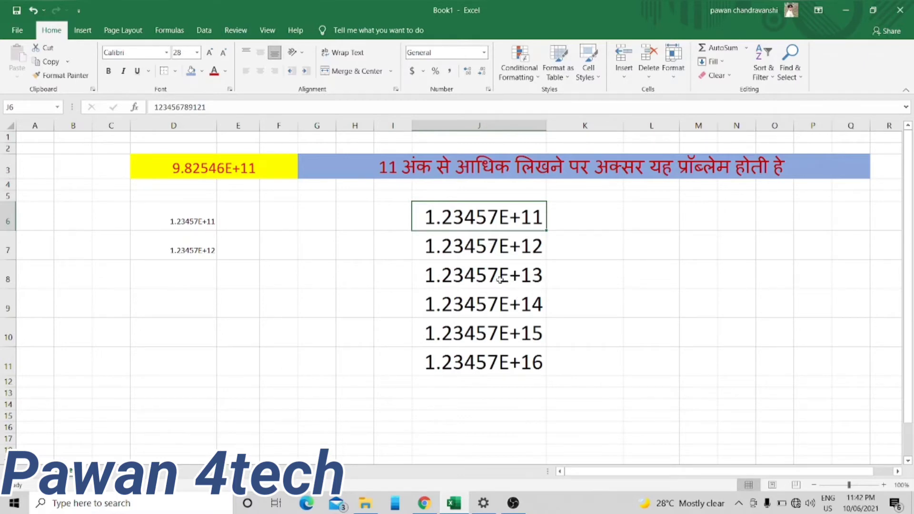
click(532, 308)
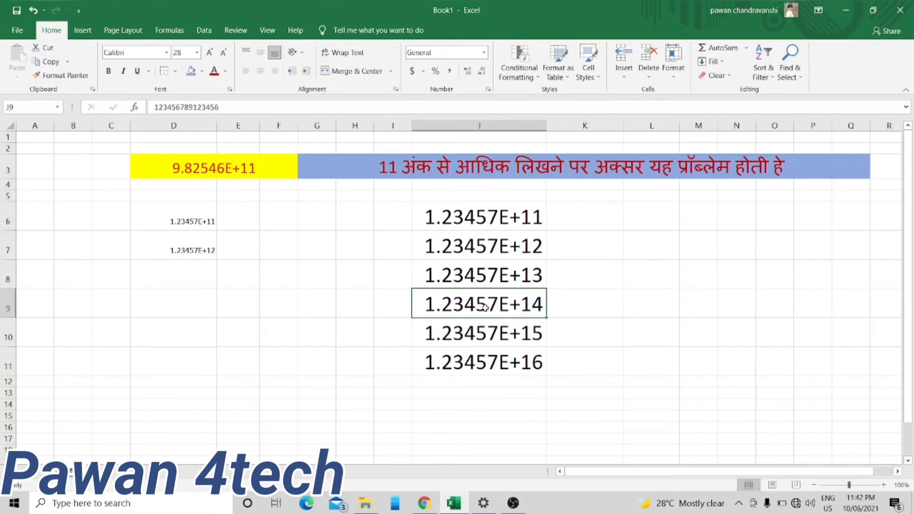
click(530, 329)
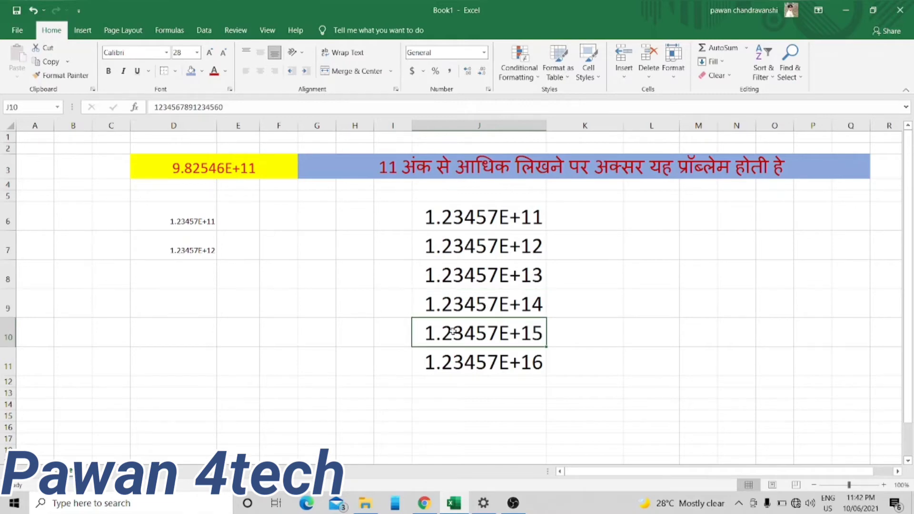
click(545, 358)
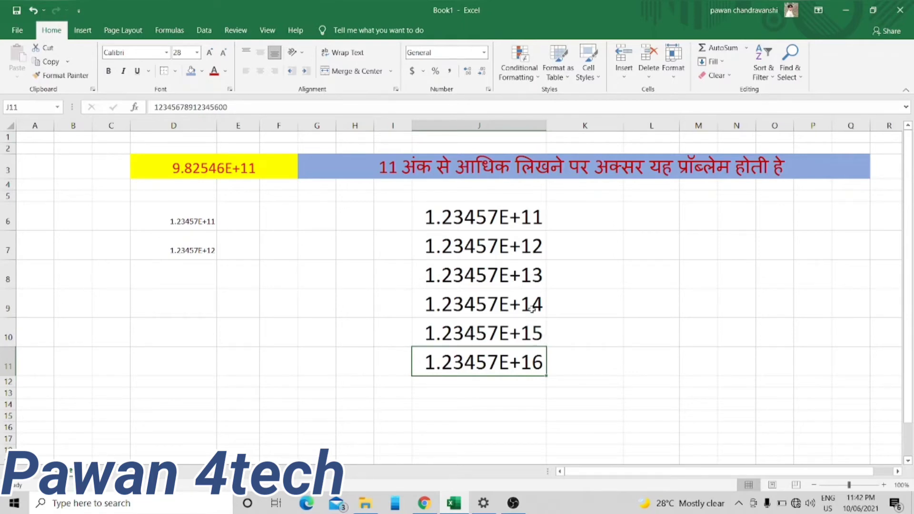
click(572, 217)
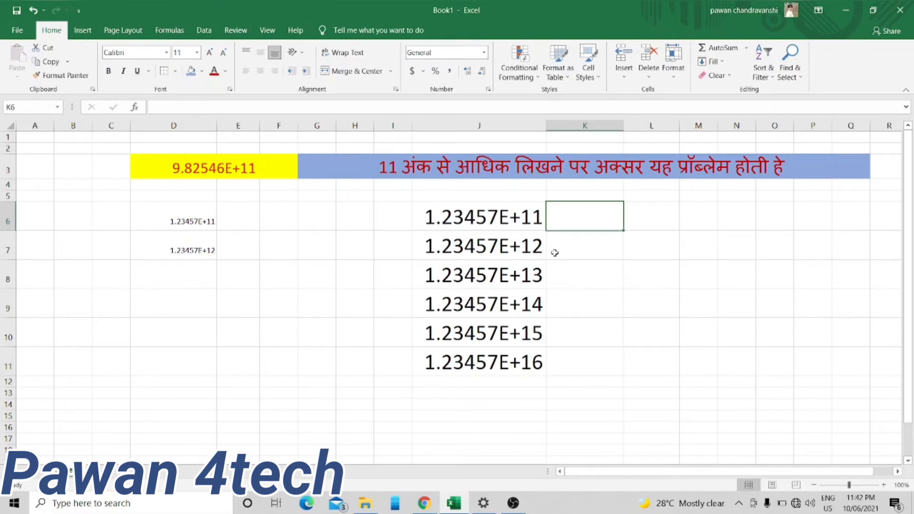
text(=)
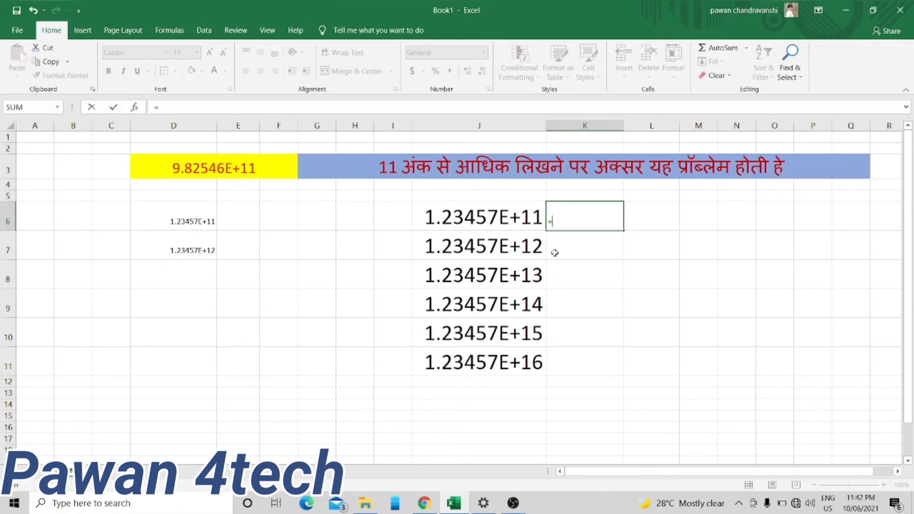
text(()
text(t)
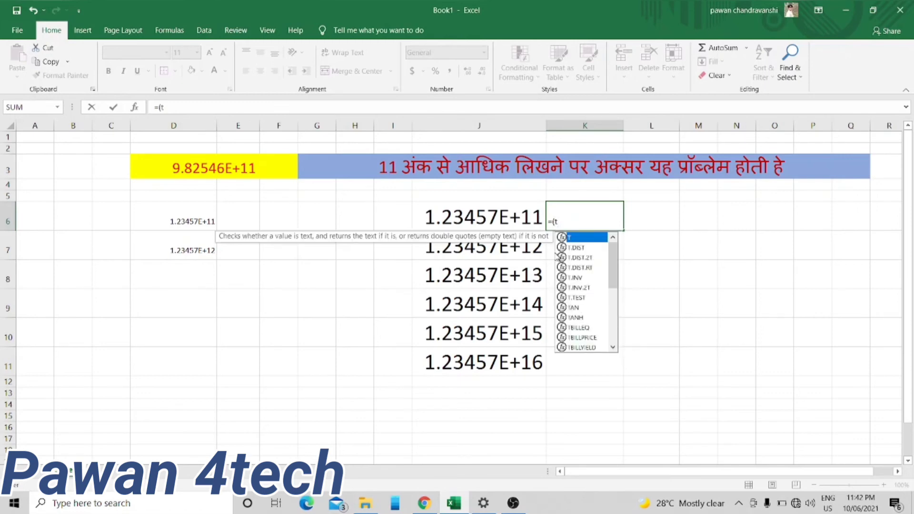
text(ext)
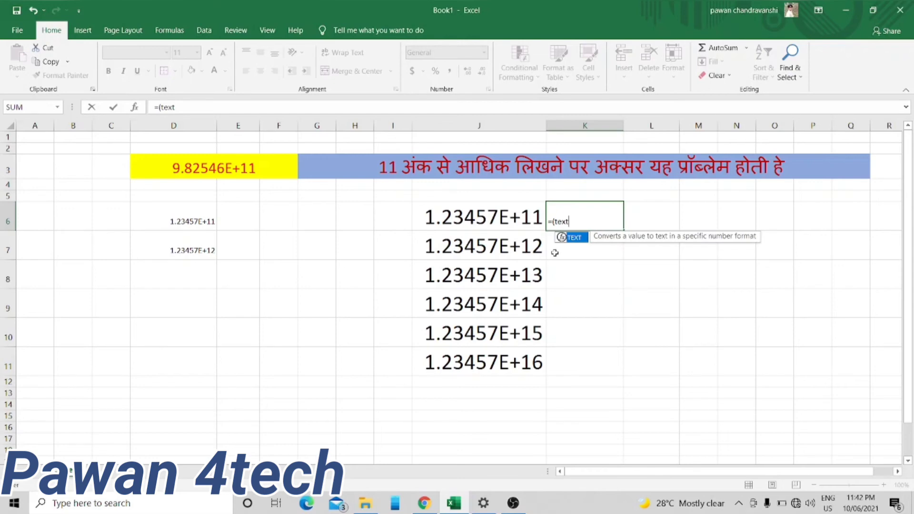
text(()
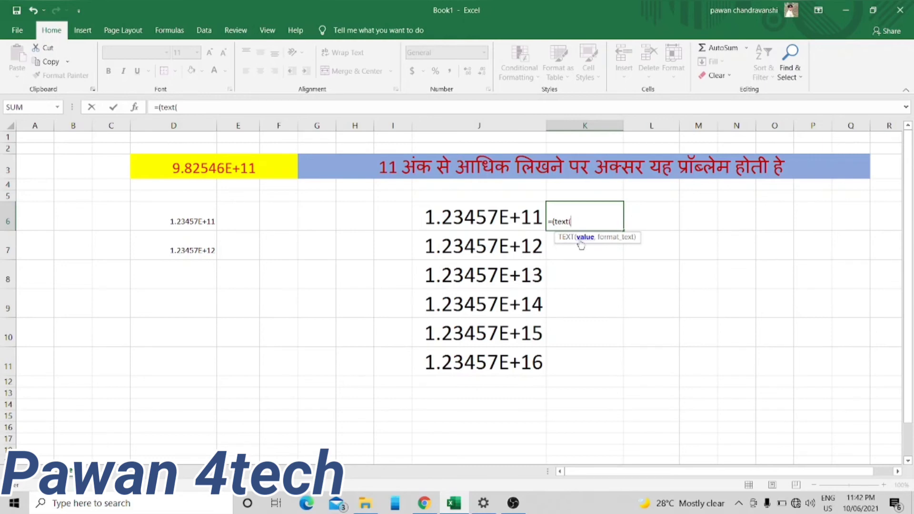
click(475, 221)
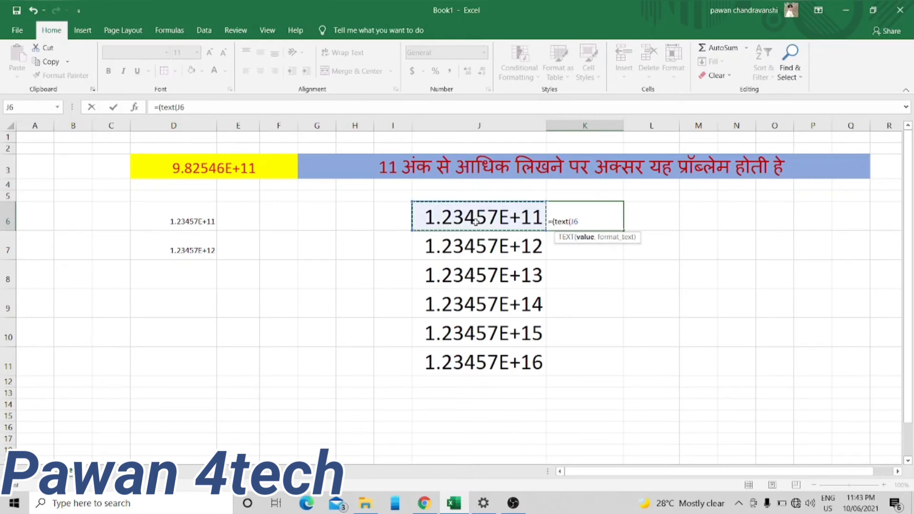
text(,)
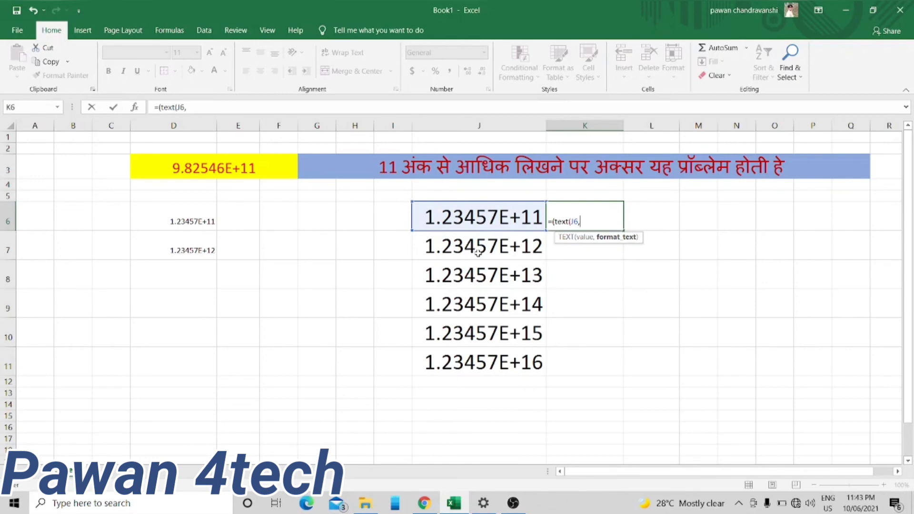
text(")
text(0)
text(000000)
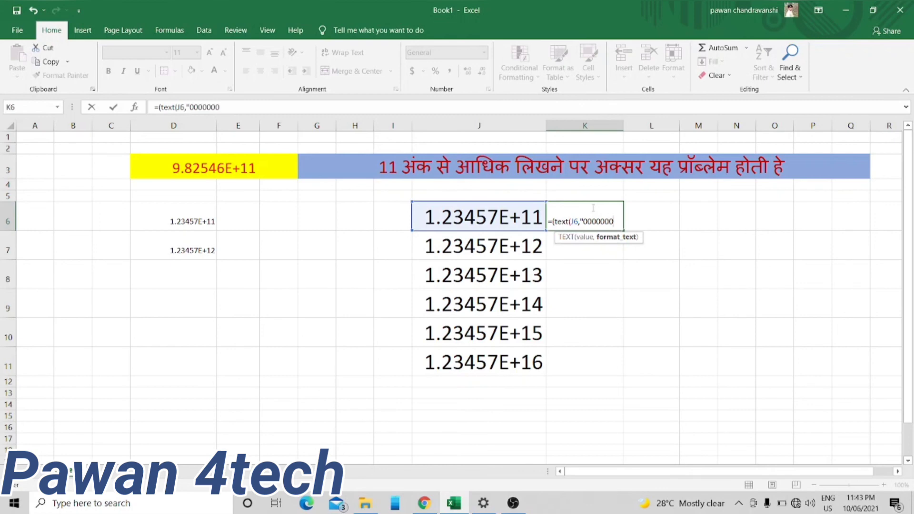
text(000)
text(00)
text(")
text())
Step: Confirm the K6 TEXT formula and fill it down through K11
key(Return)
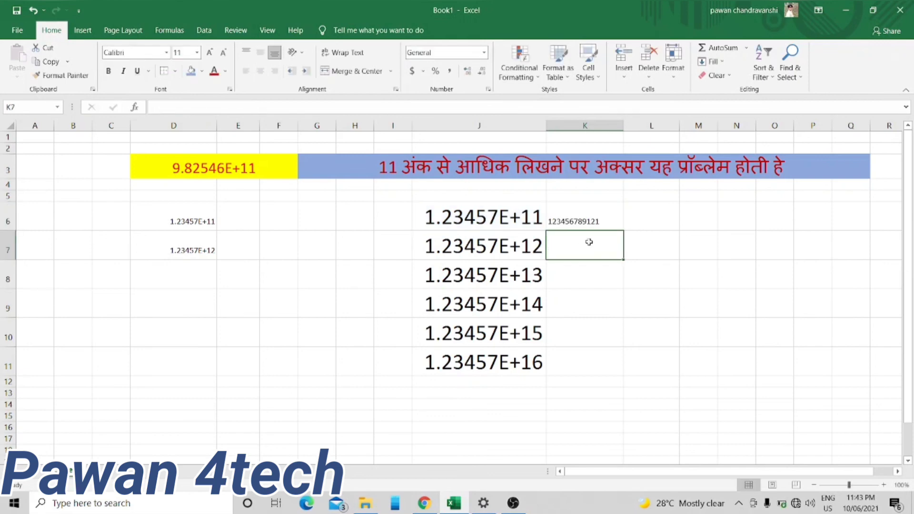
click(605, 221)
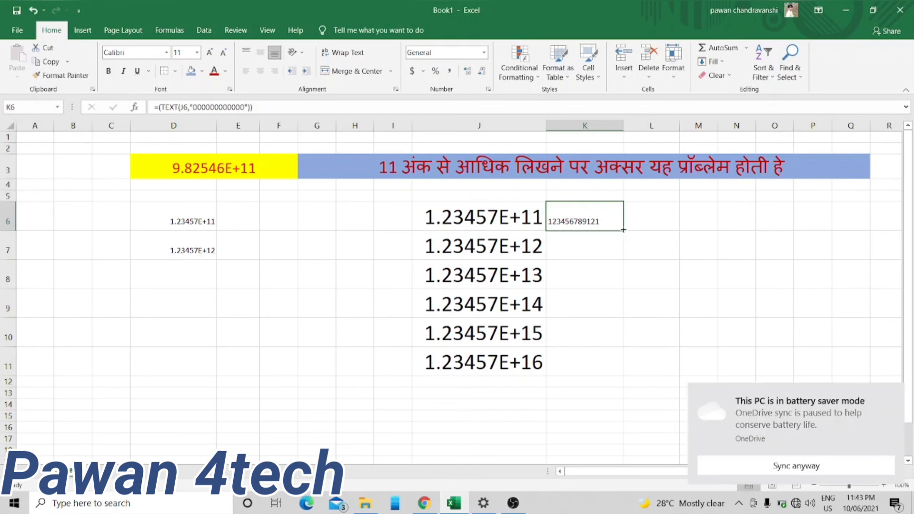
drag(624, 231, 621, 374)
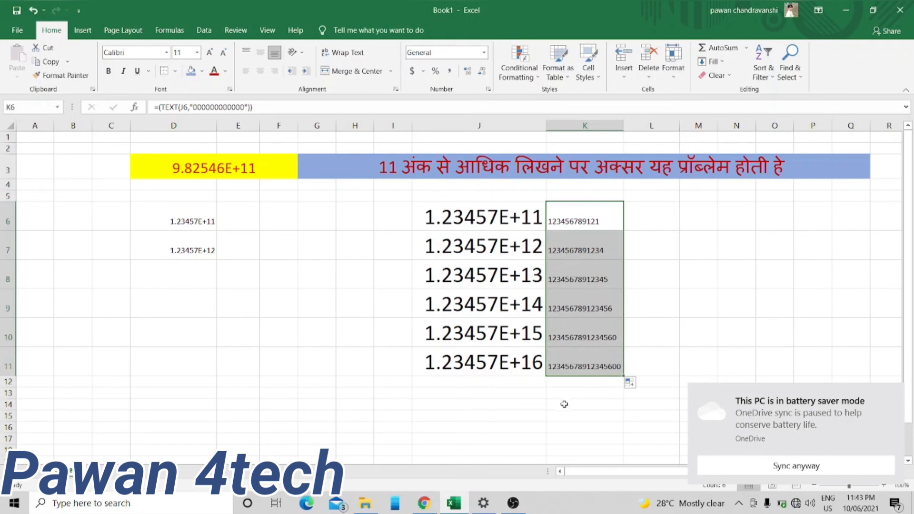